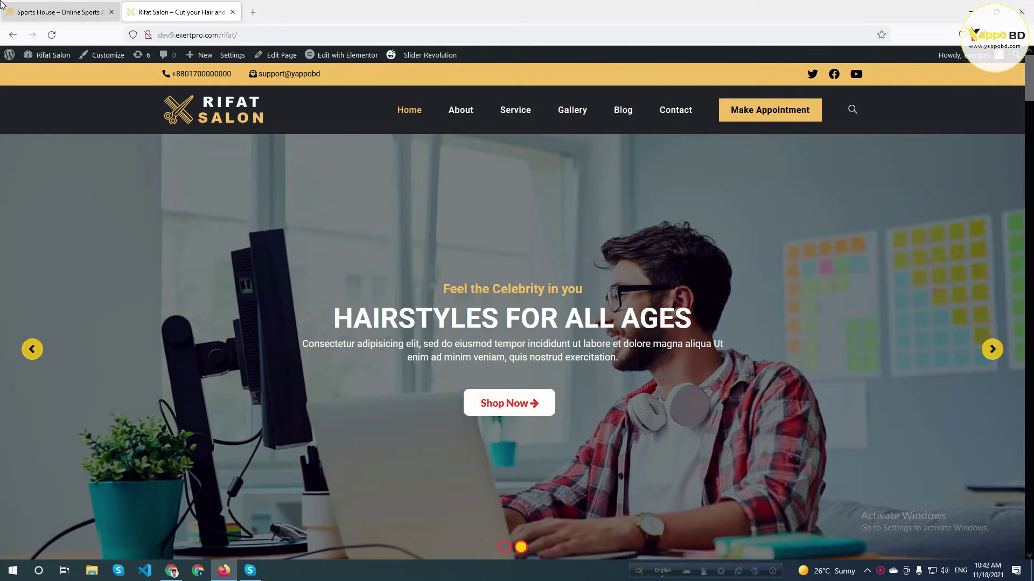
Switch to the Sports House site, look over its home page, and open its WordPress dashboard.
left_click(58, 11)
scroll(538, 299, "down", 4)
scroll(537, 299, "up", 4)
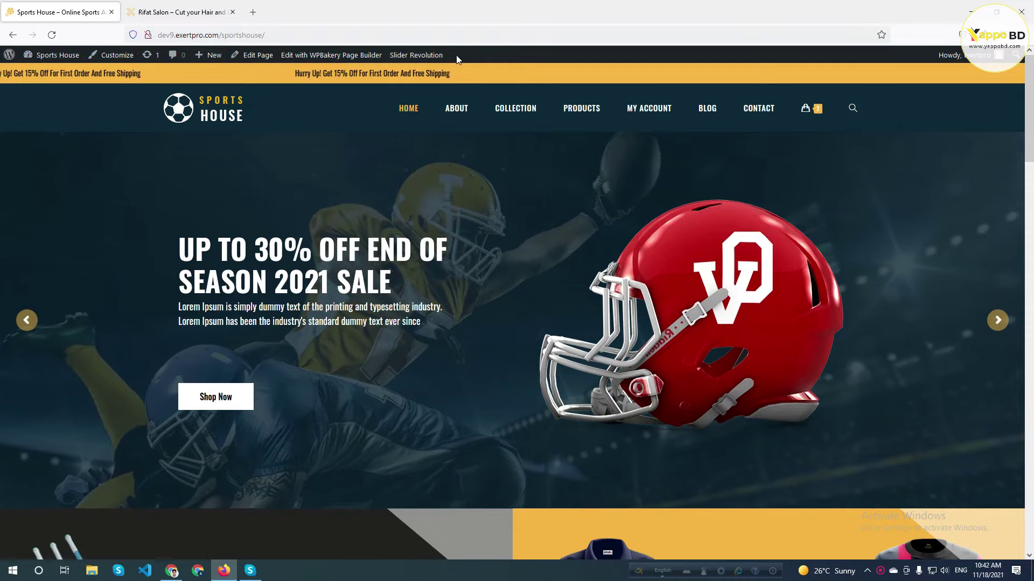
mouse_move(435, 57)
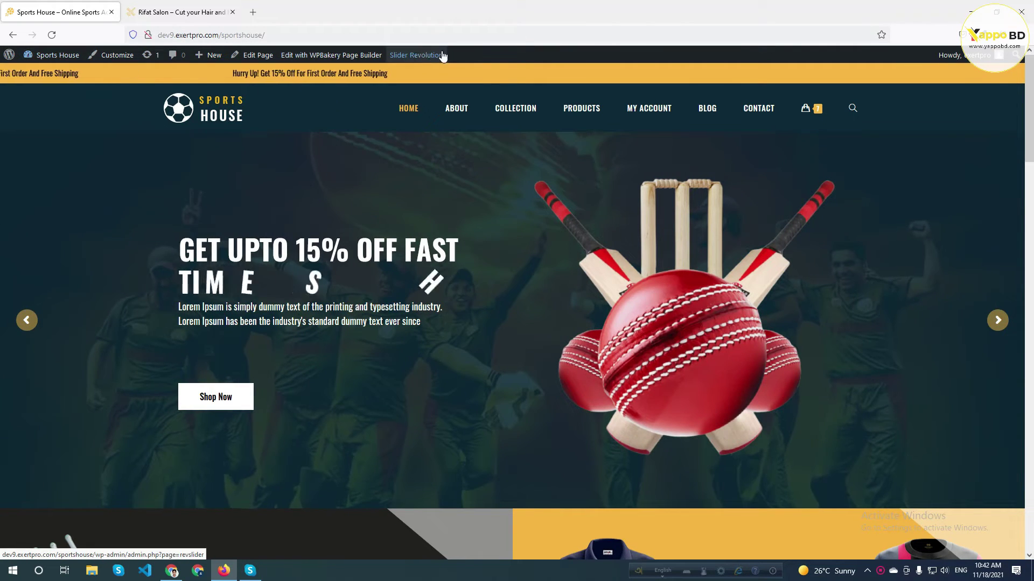
mouse_move(46, 61)
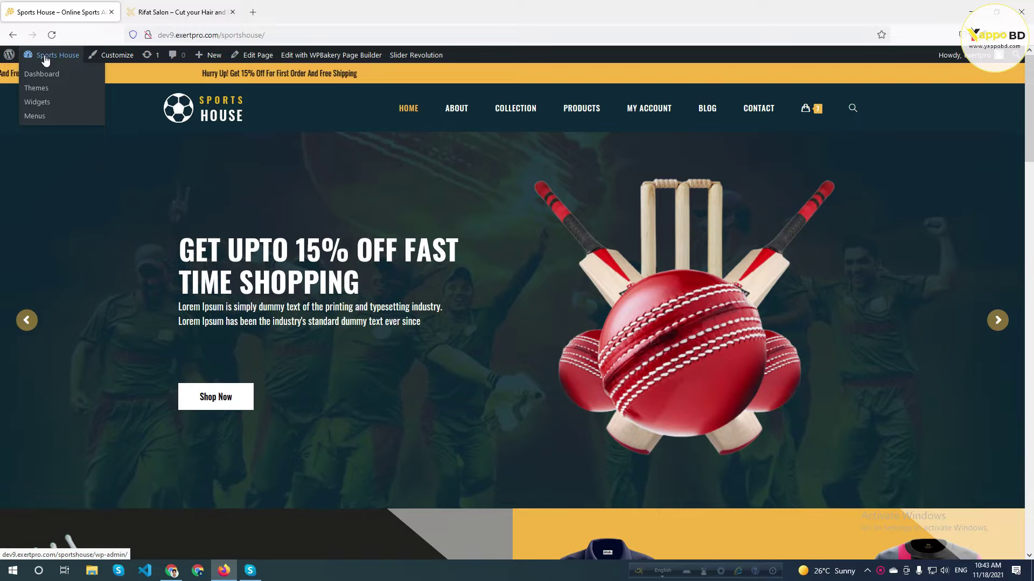
left_click(43, 74)
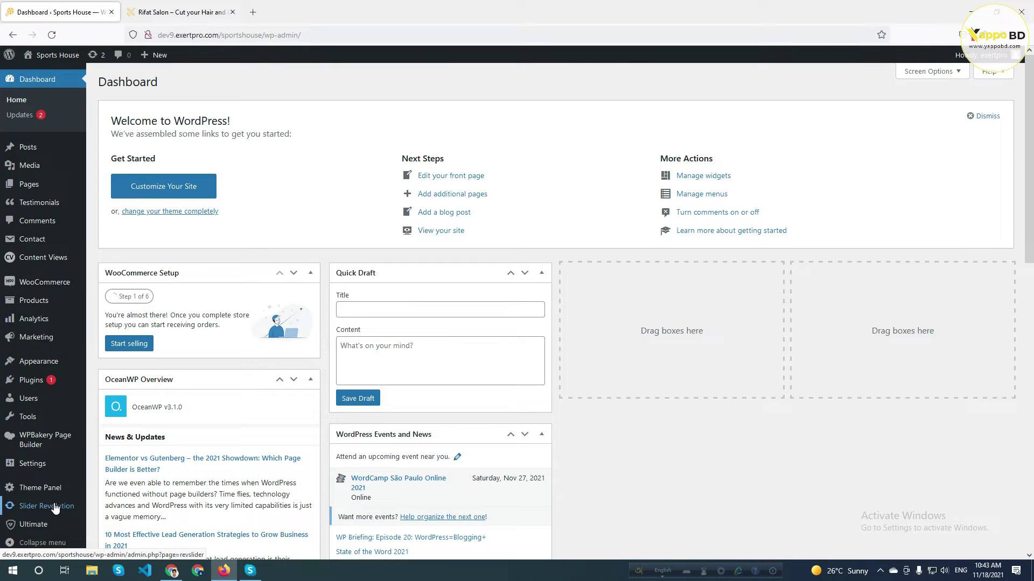
Open the Slider 1 module for editing in Slider Revolution.
left_click(54, 508)
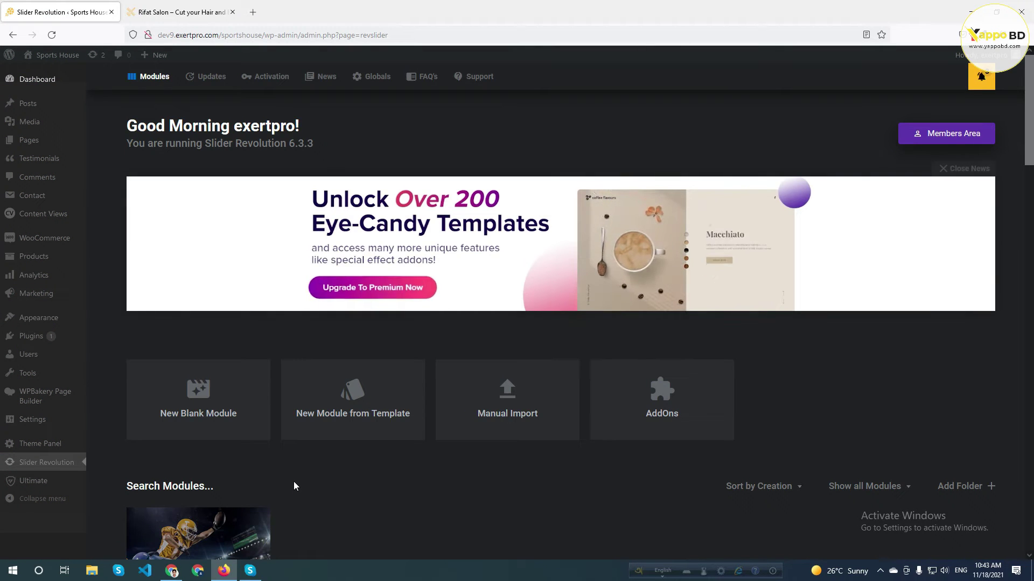
scroll(293, 481, "down", 1)
scroll(294, 486, "down", 1)
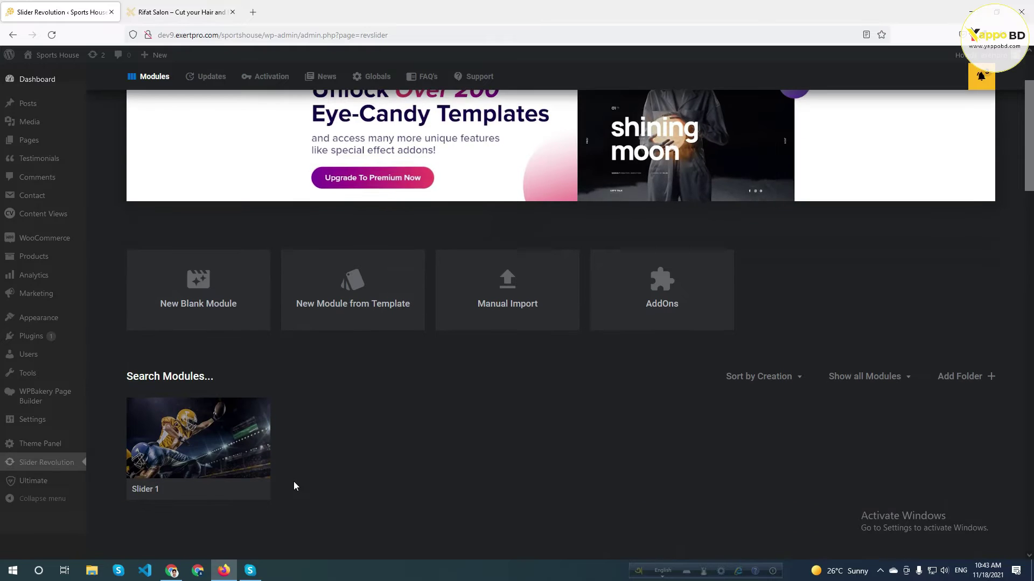
mouse_move(203, 495)
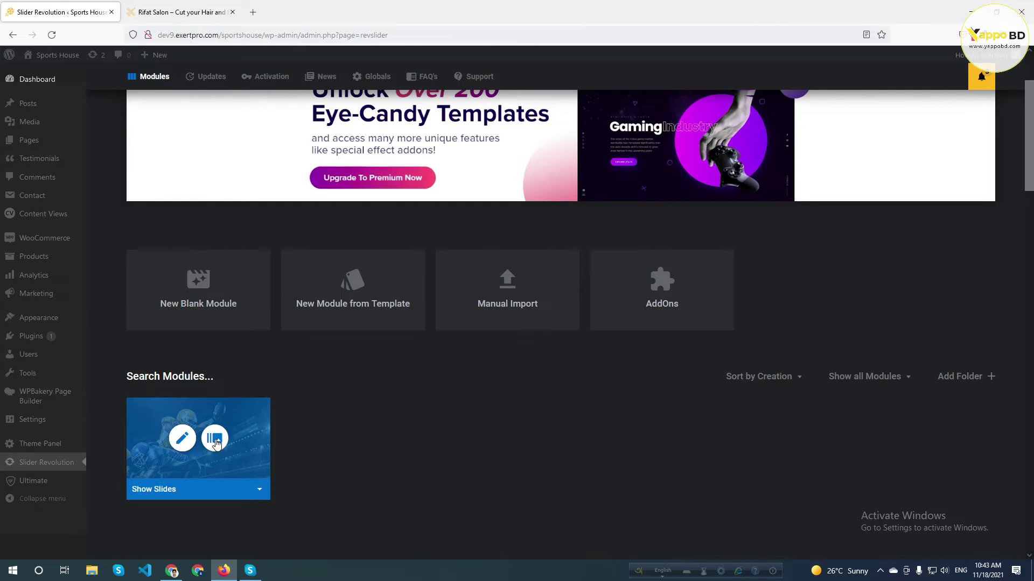
left_click(183, 439)
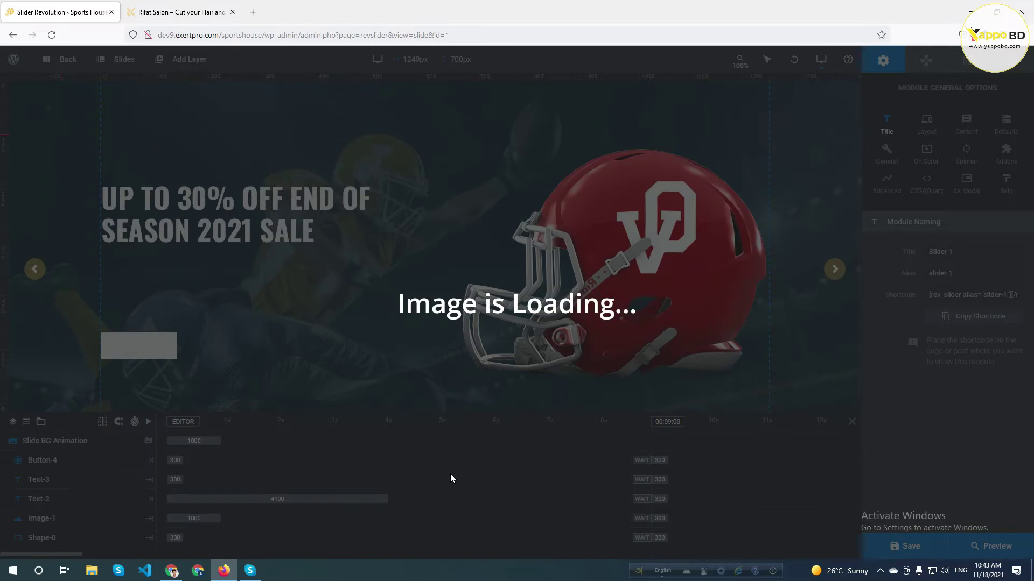
left_click(450, 476)
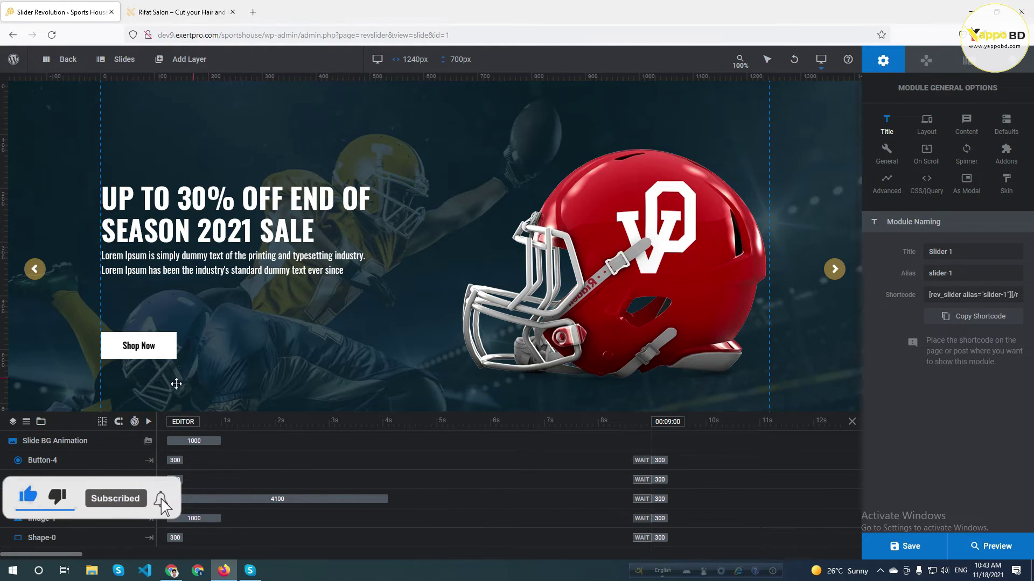
Insert the FontAwesome long right arrow icon directly after the text of the Shop Now button layer.
left_click(139, 348)
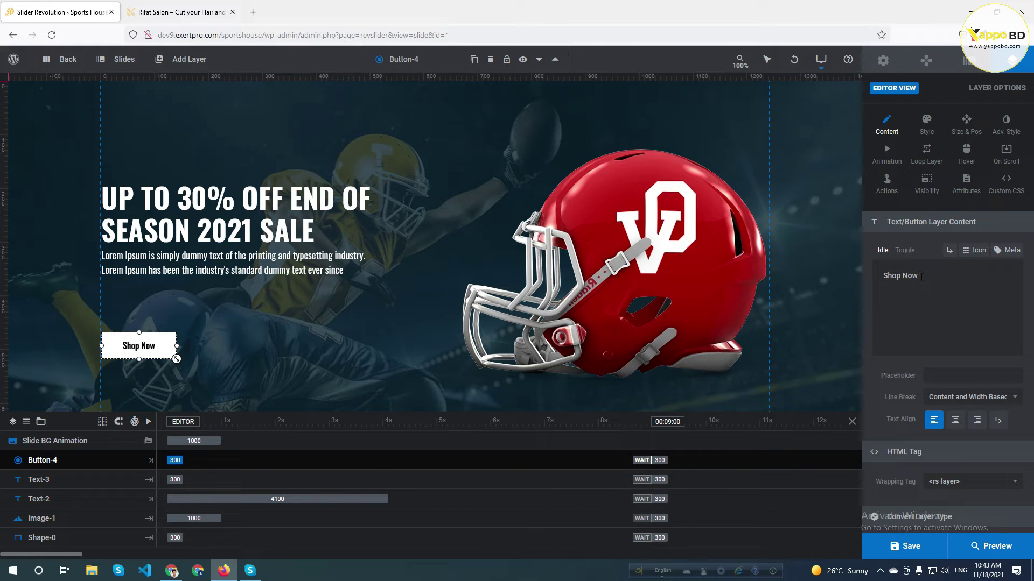
triple_click(912, 275)
left_click(937, 275)
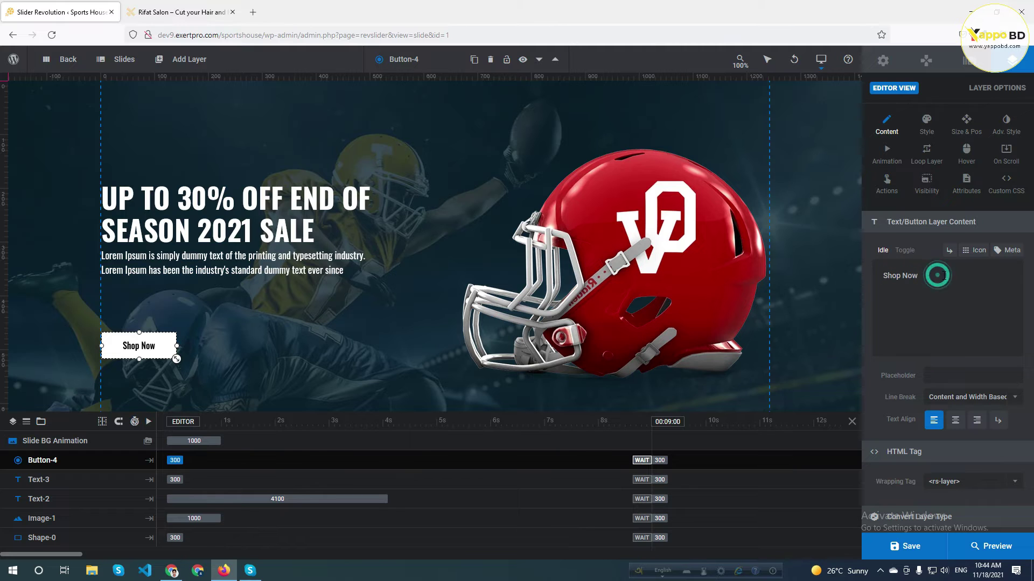
left_click(976, 256)
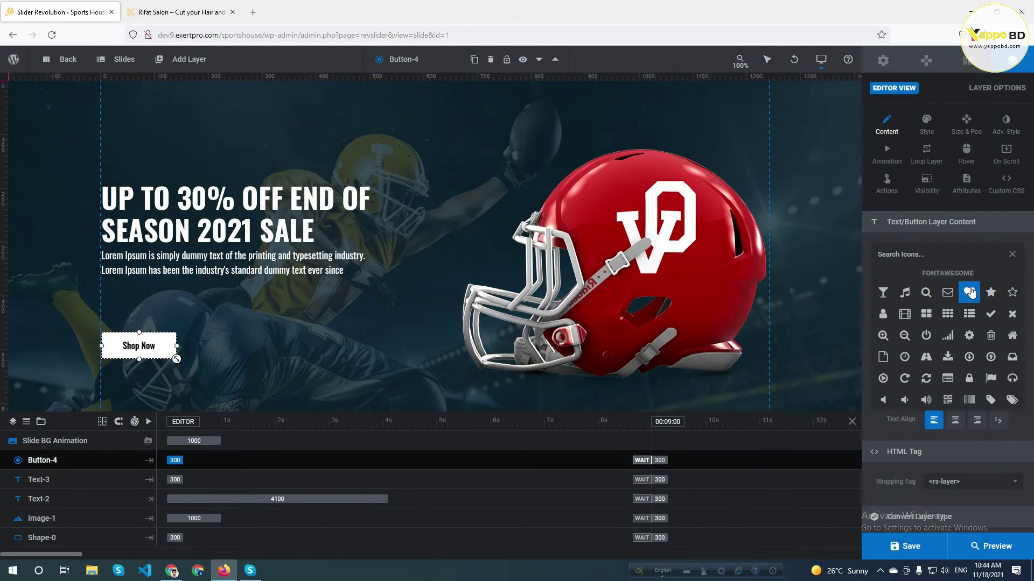
scroll(989, 334, "down", 3)
scroll(990, 334, "down", 5)
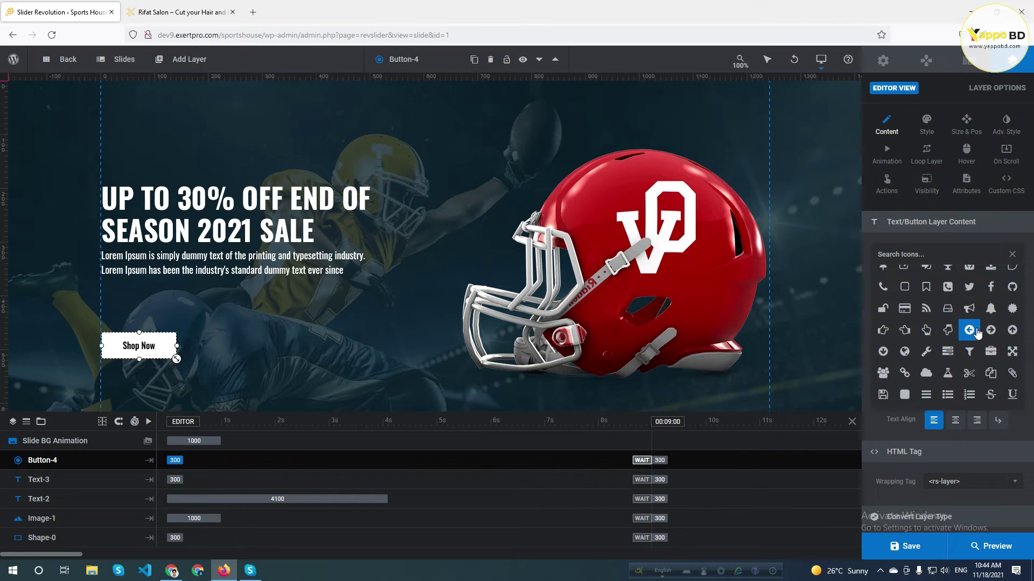
scroll(978, 332, "down", 6)
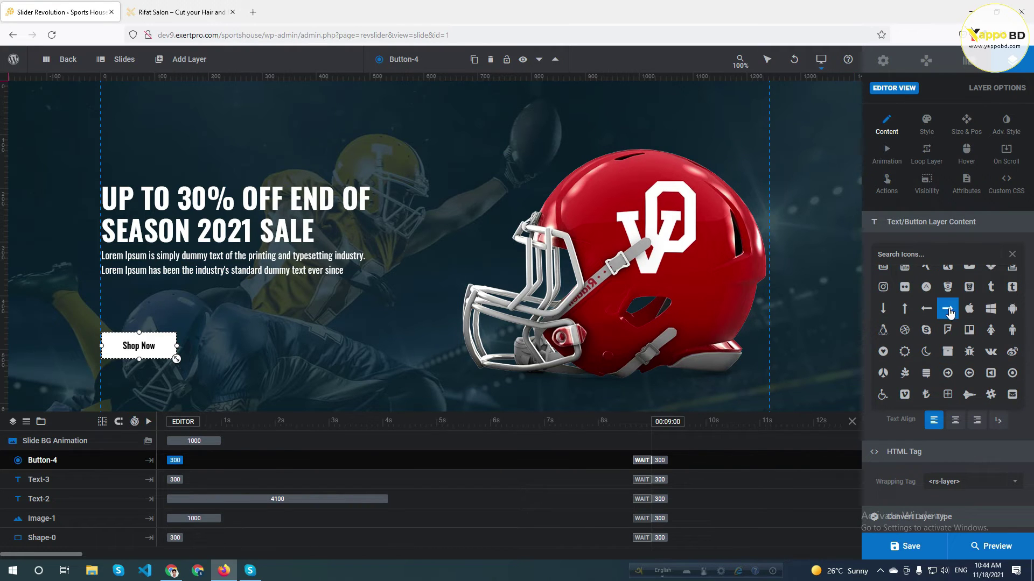
left_click(949, 313)
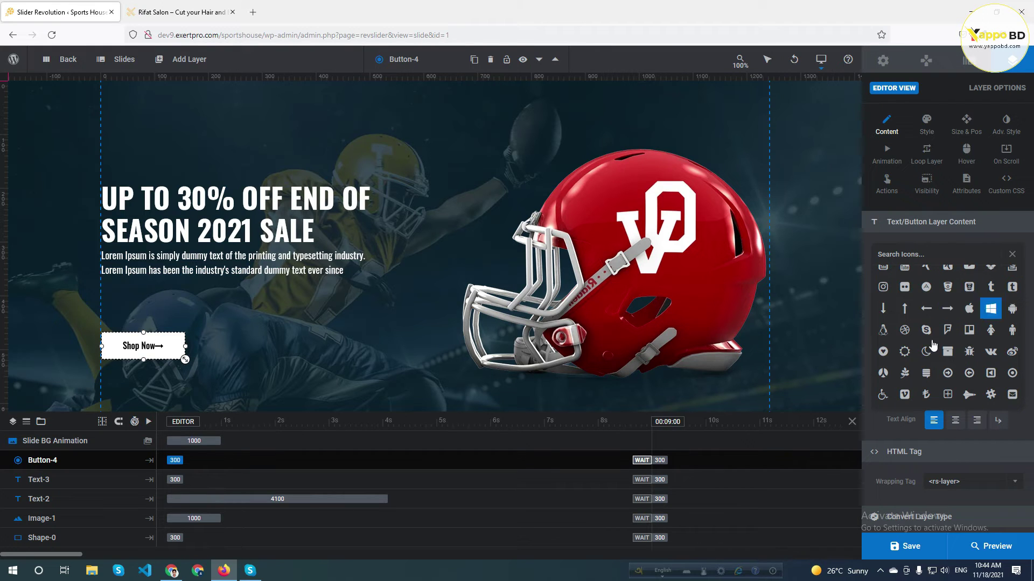
left_click(1012, 255)
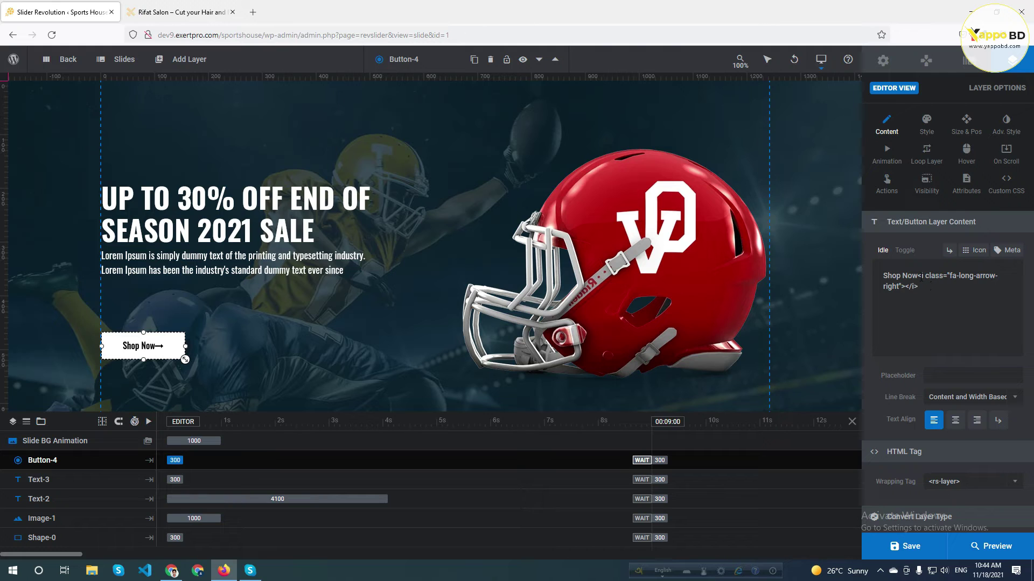
Move the arrow icon code in front of the Shop Now text, separated by a space.
left_click_drag(921, 276, 928, 292)
left_click(922, 286)
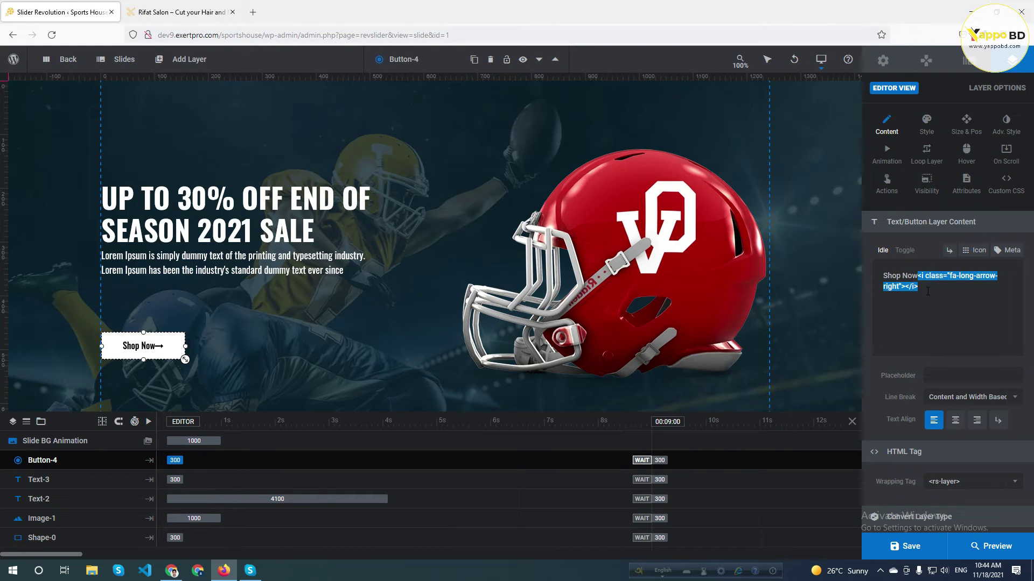
key("ctrl+x")
left_click(883, 276)
key("ctrl+v")
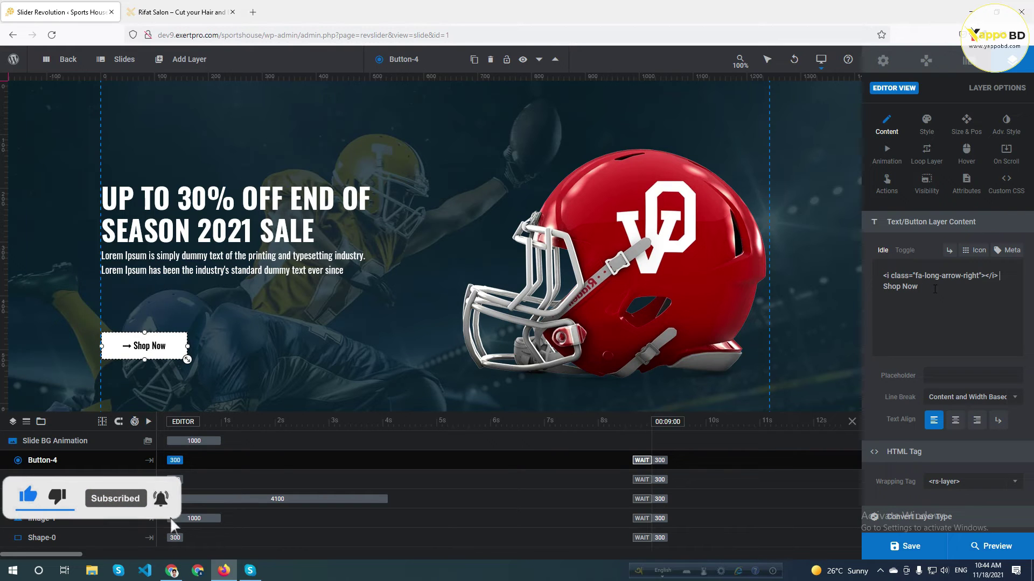
Add a copy of the arrow icon code after the Shop Now text, separated by a space.
left_click(935, 289)
key("ctrl+v")
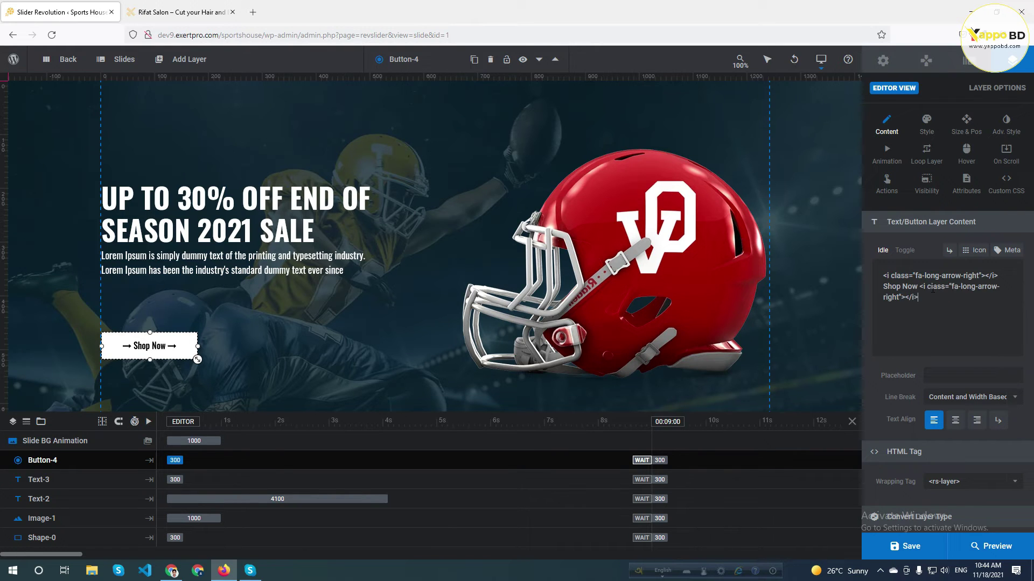
left_click(940, 313)
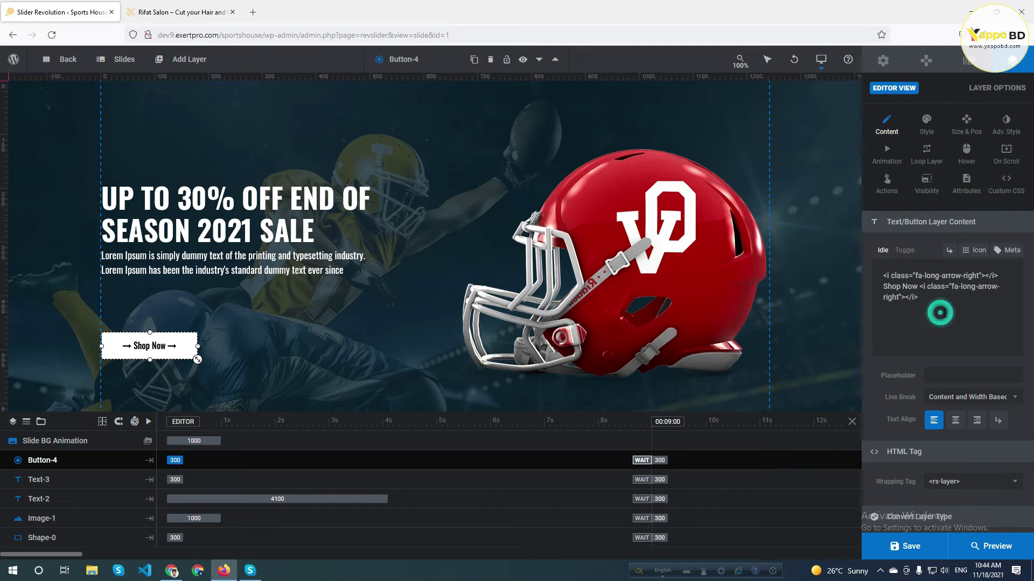
Insert the FontAwesome space shuttle icon at the end of the "up to 30% Off End of season 2021 sale" heading.
left_click(229, 209)
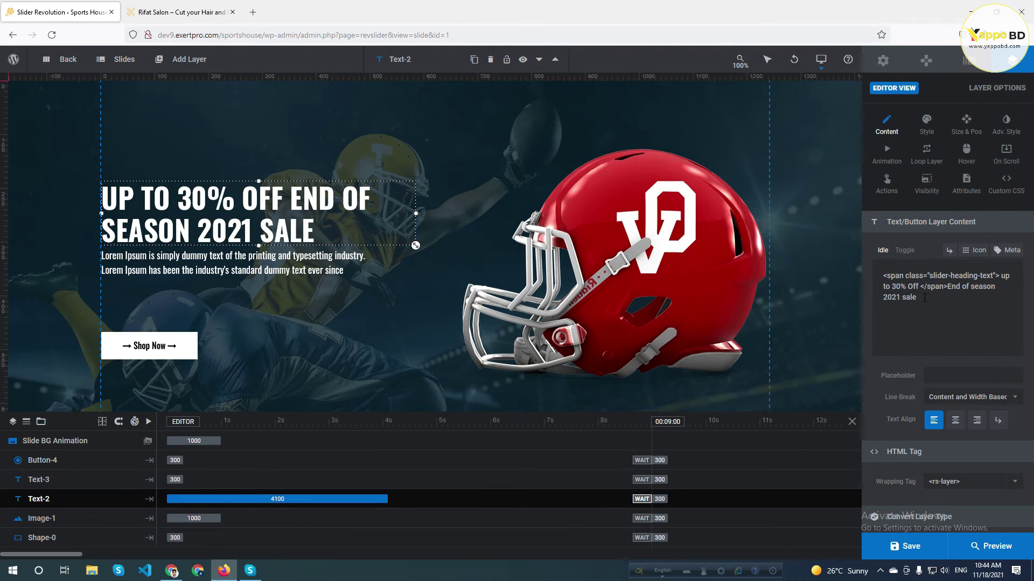
left_click(882, 276)
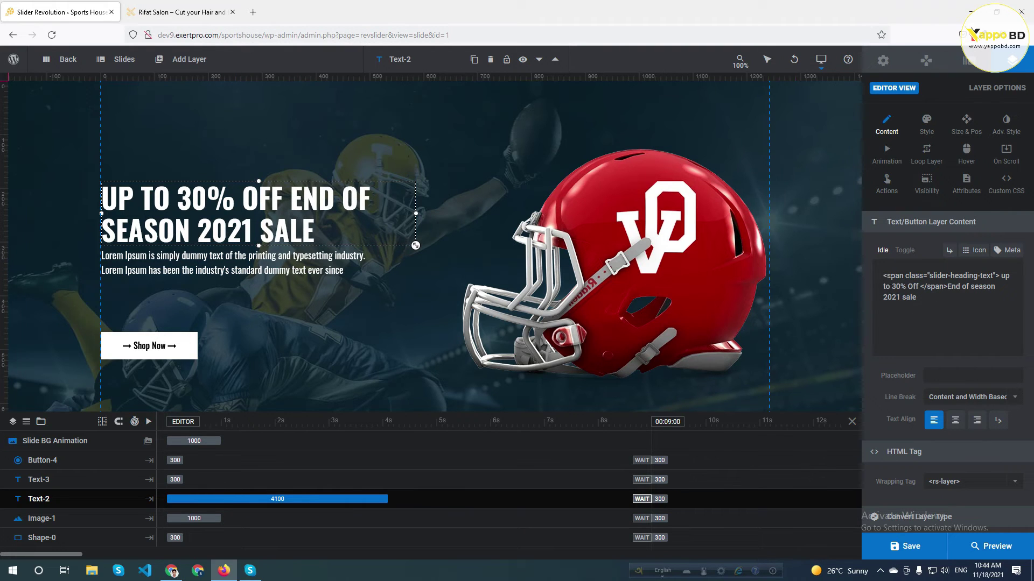
left_click(925, 298)
left_click(980, 251)
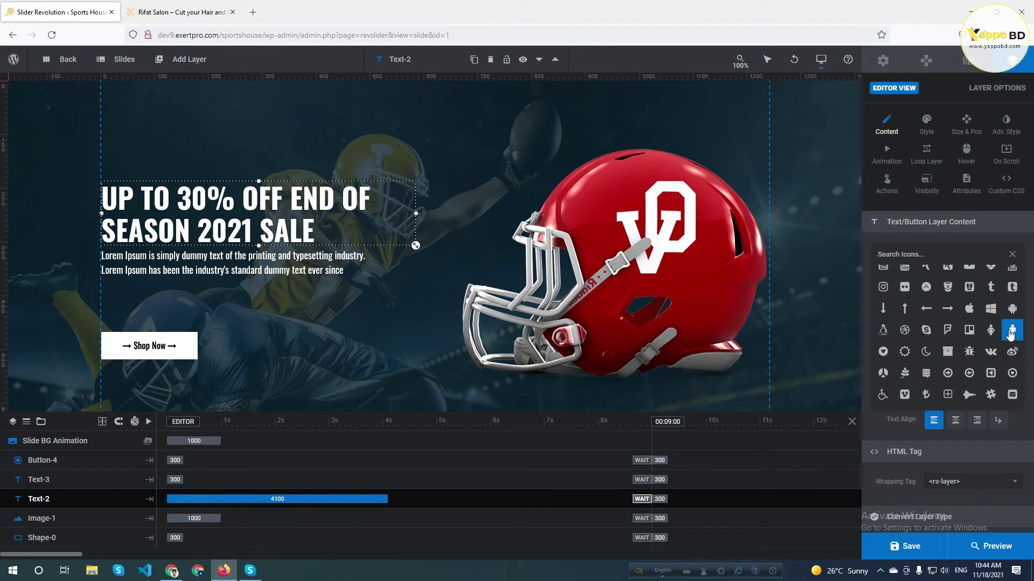
left_click(969, 394)
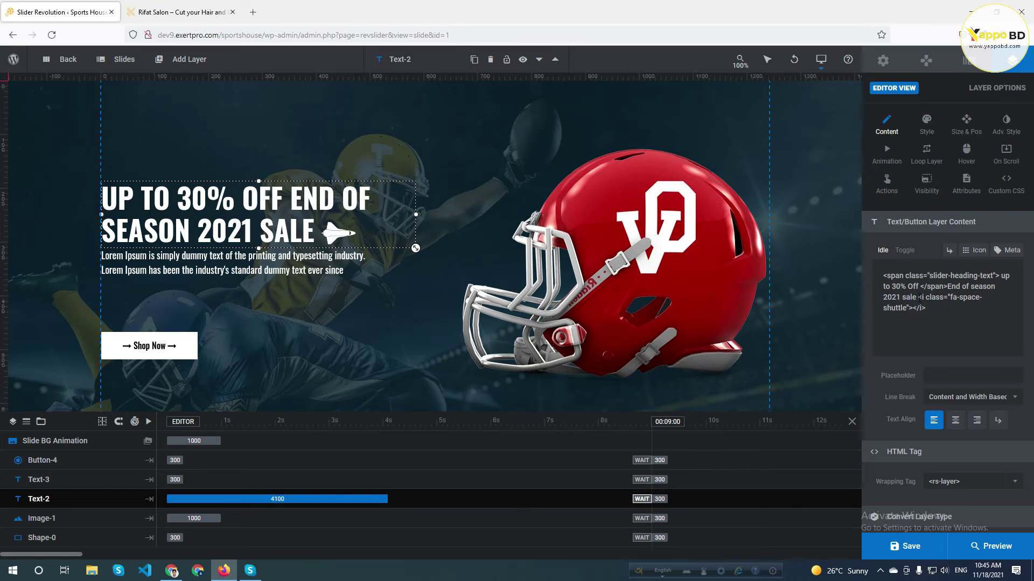
Copy the space shuttle icon code to the start of the heading text, before the span tag.
left_click_drag(918, 298, 935, 309)
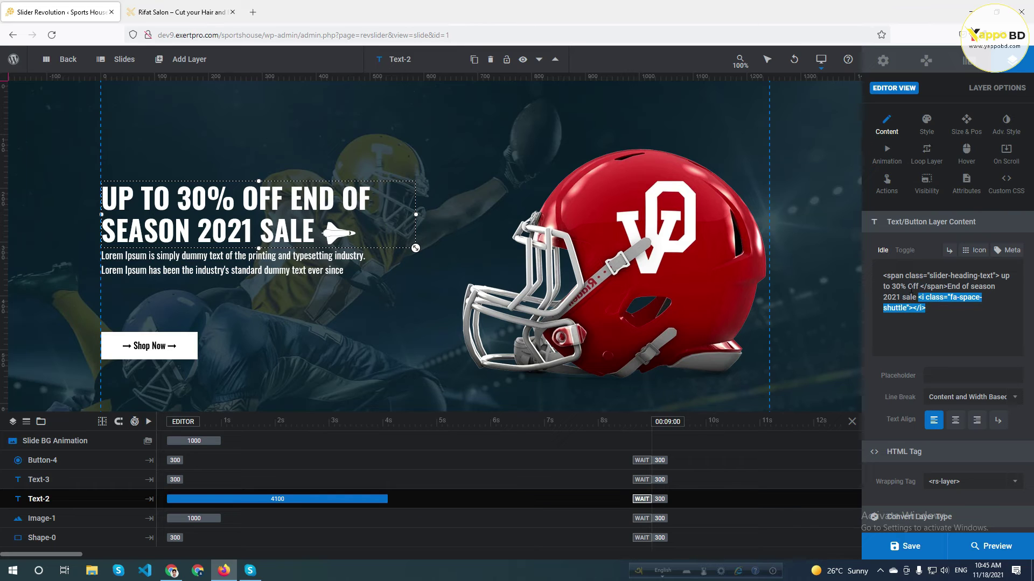
key("ctrl+c")
left_click(883, 276)
key("ctrl+v")
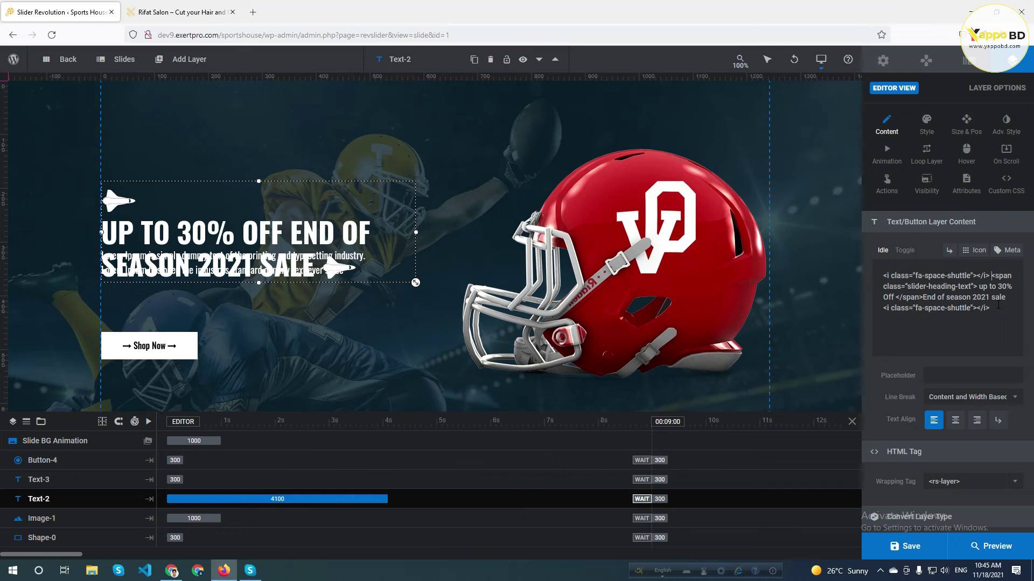
Delete both space shuttle icon codes from the heading text.
left_click_drag(989, 308, 883, 308)
key("BackSpace")
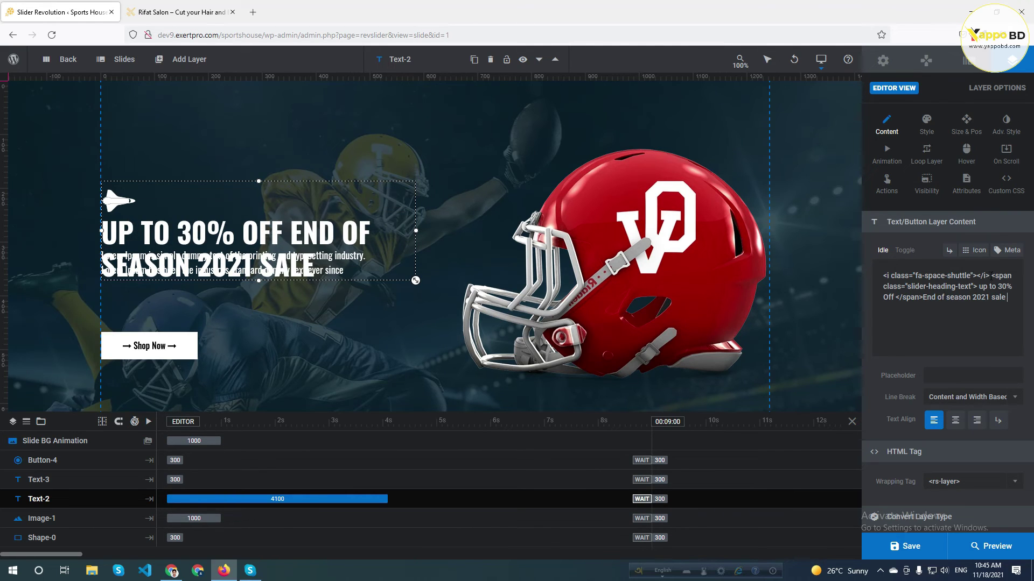
left_click_drag(989, 275, 891, 276)
key("BackSpace")
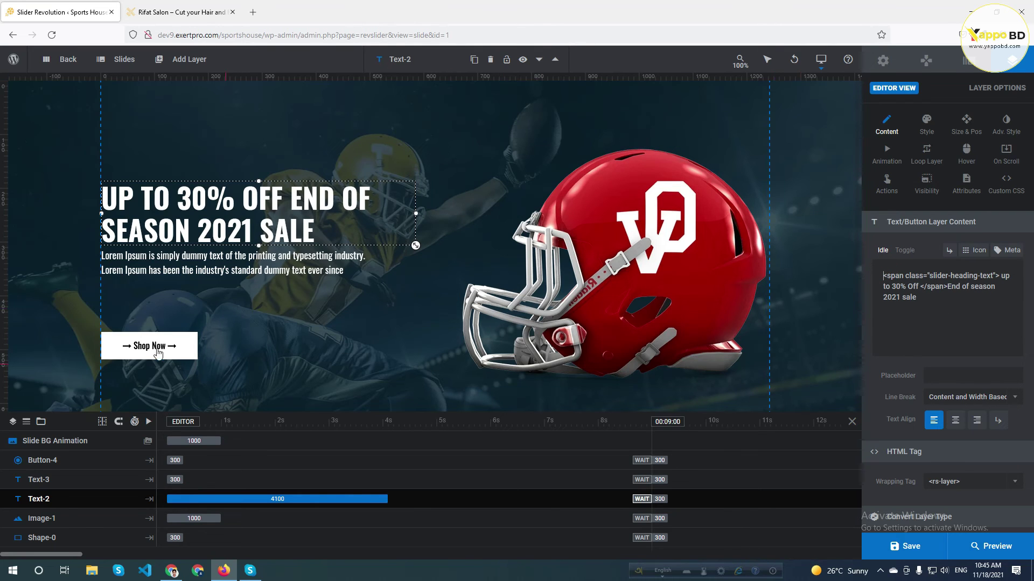
Delete the arrow icon code in front of Shop Now, keeping the one after it, and save the slider.
left_click(187, 354)
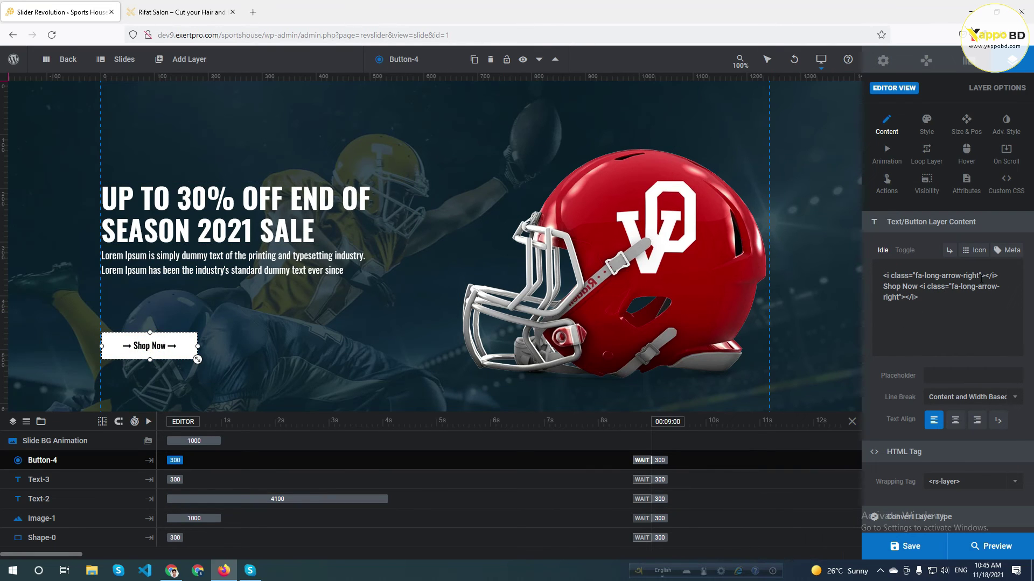
left_click_drag(1008, 276, 881, 276)
key("BackSpace")
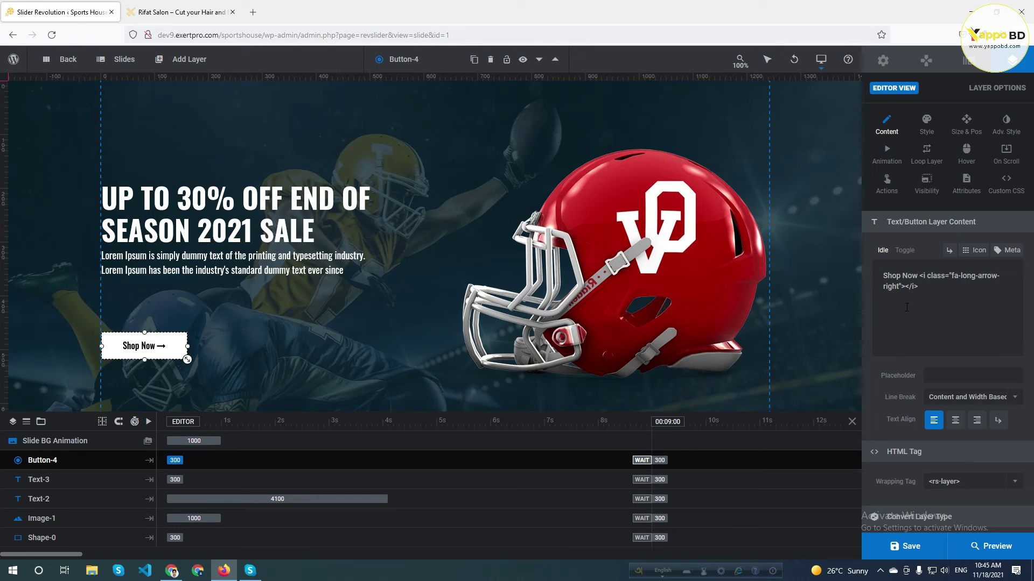
left_click(910, 546)
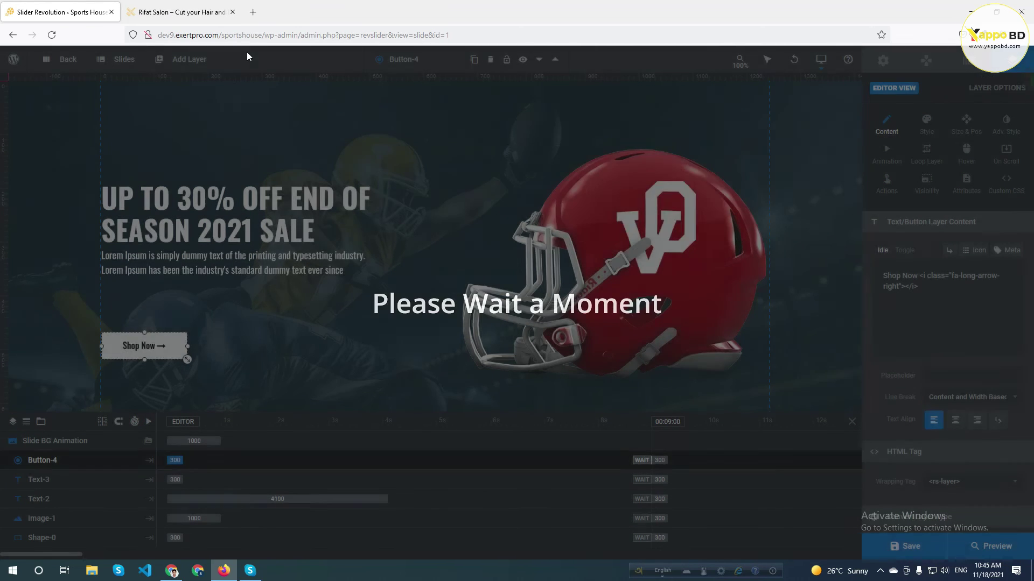
Open the site's front page, dev9.exertpro.com/sportshouse/, in a new browser tab.
left_click_drag(264, 35, 253, 21)
left_click(252, 20)
key("ctrl+v")
key("Return")
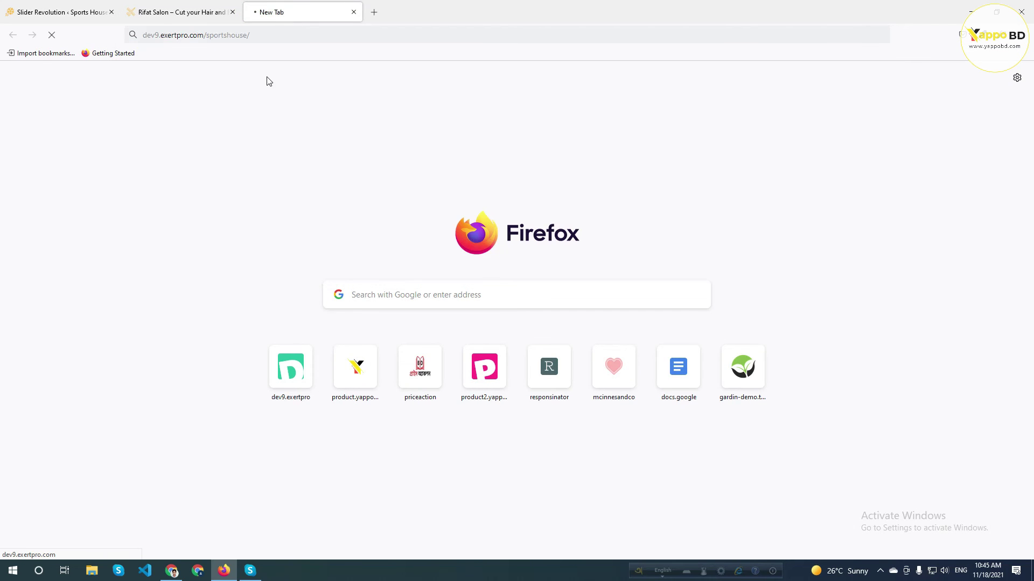